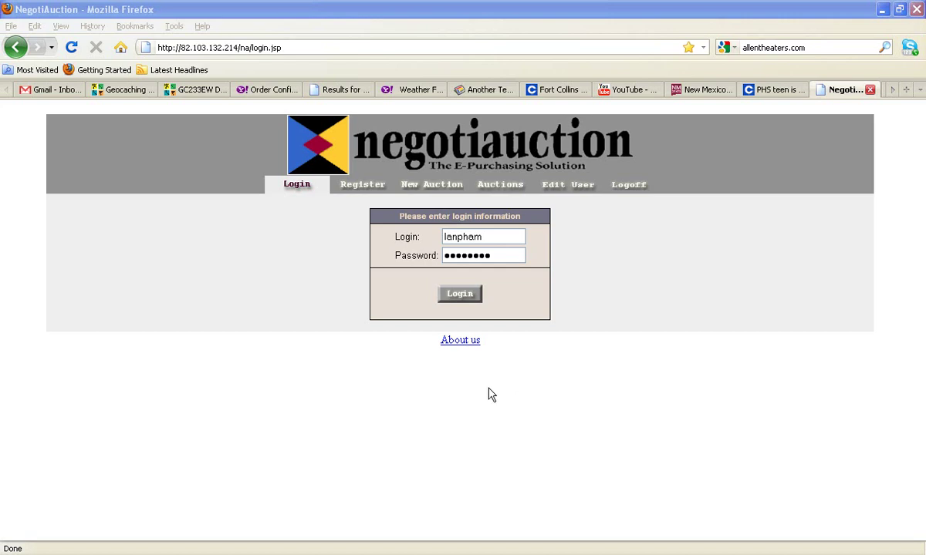
# Log in to NegotiAuction with the account's login and password.
pyautogui.click(459, 295)
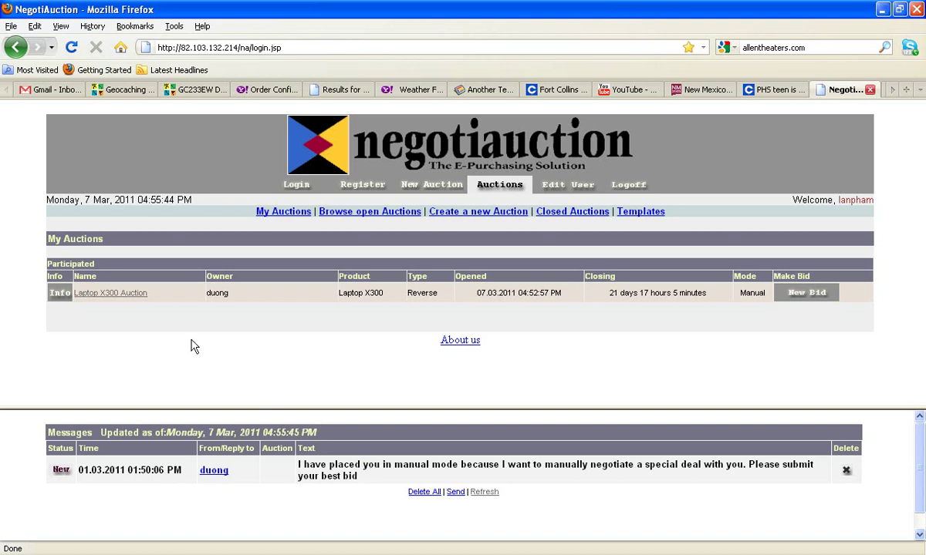
# Open the Laptop X300 Auction and scroll to its Positions table with the owner's 790 offer.
pyautogui.click(116, 294)
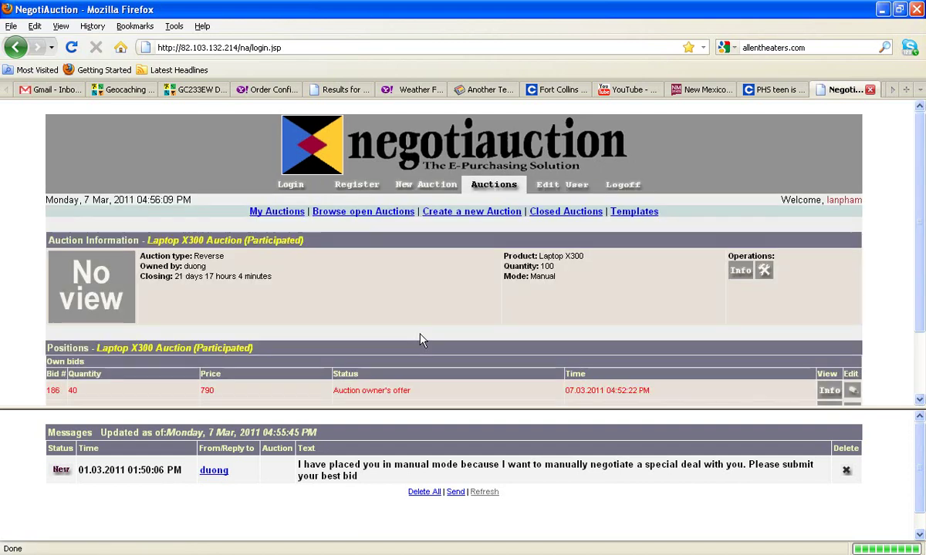
pyautogui.scroll(-2, 420, 340)
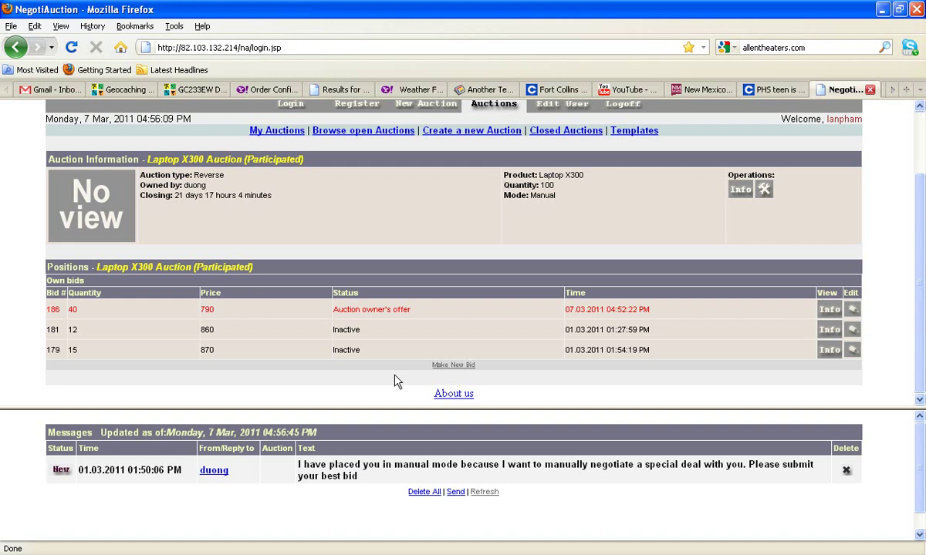
# Start a fresh bid on the Laptop X300 Auction via Make New Bid.
pyautogui.click(452, 367)
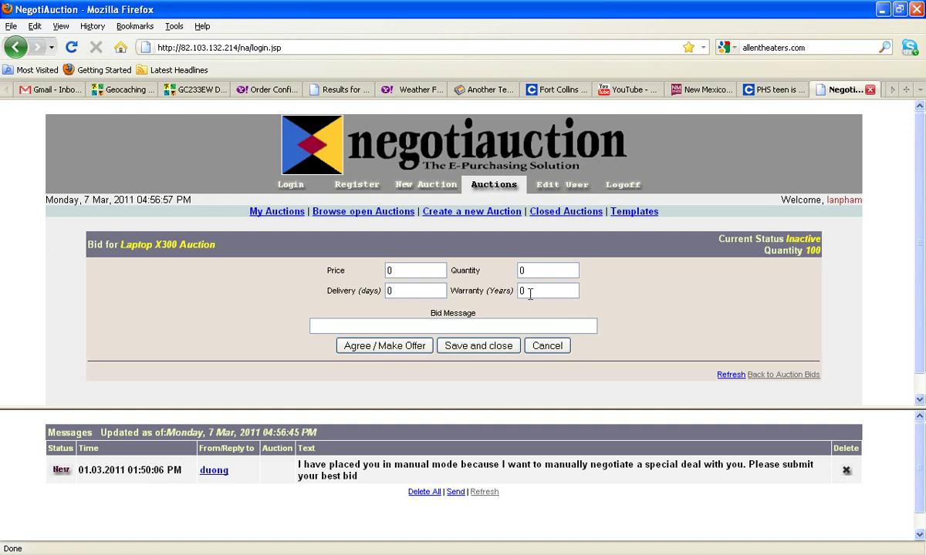
# Enter quantity 40, price 840, warranty 2 years and delivery 10 days in the bid form.
pyautogui.click(544, 270)
pyautogui.press('BackSpace')
pyautogui.write('40')
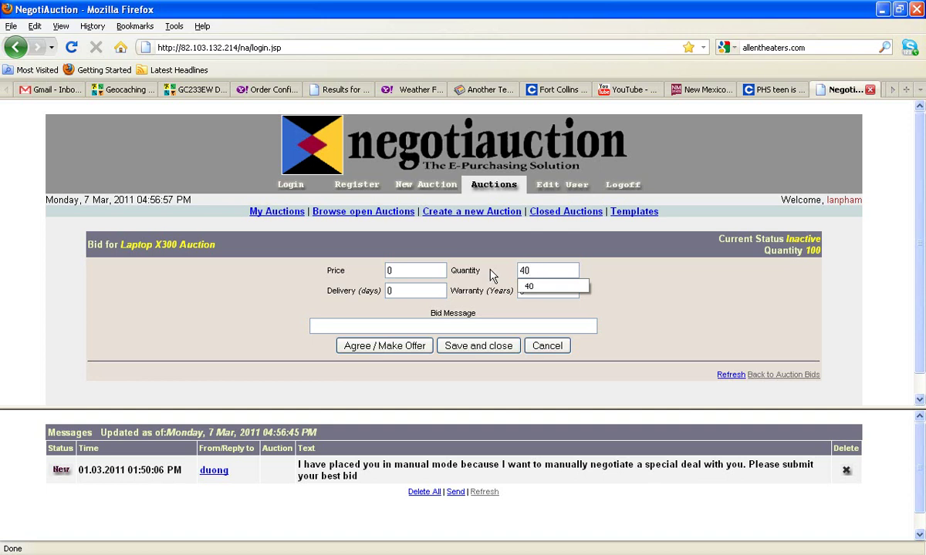
pyautogui.click(402, 269)
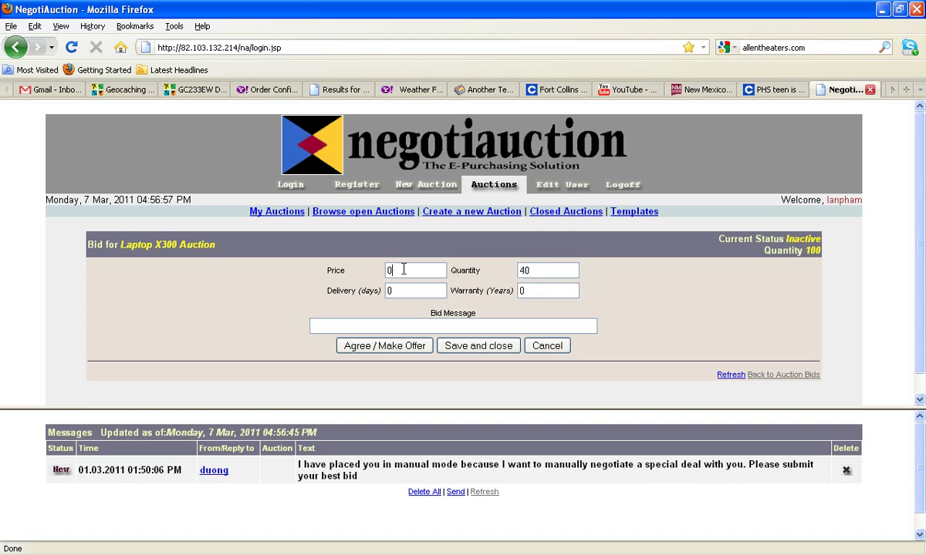
pyautogui.press('BackSpace')
pyautogui.write('840')
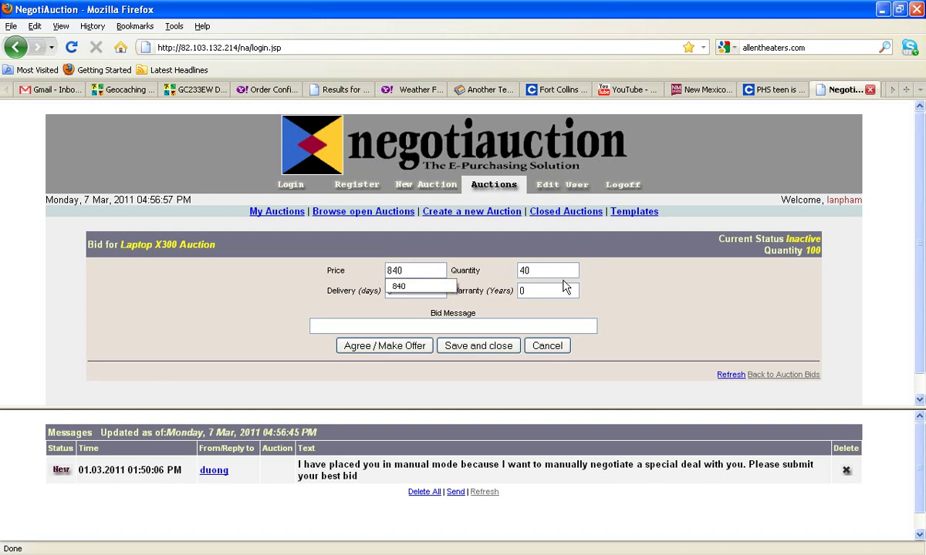
pyautogui.click(671, 307)
pyautogui.click(542, 290)
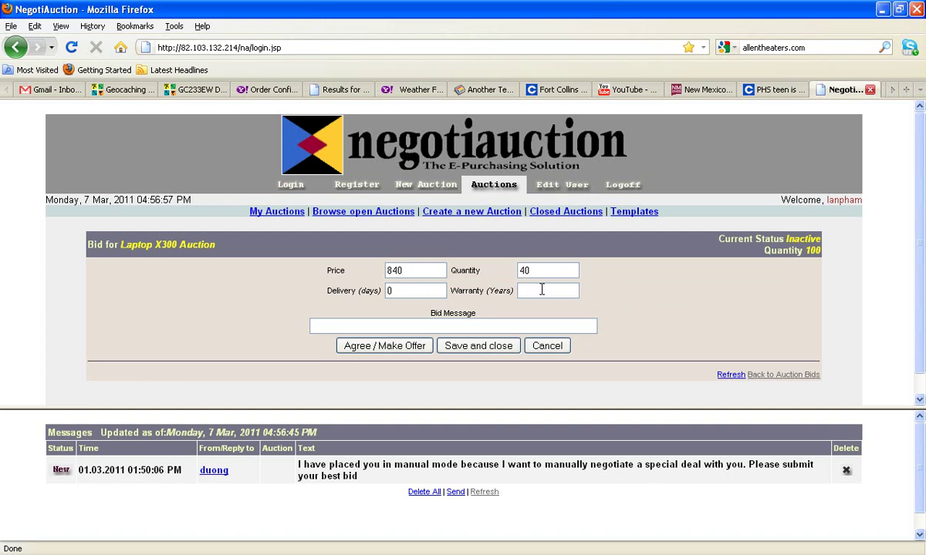
pyautogui.press('BackSpace')
pyautogui.write('2')
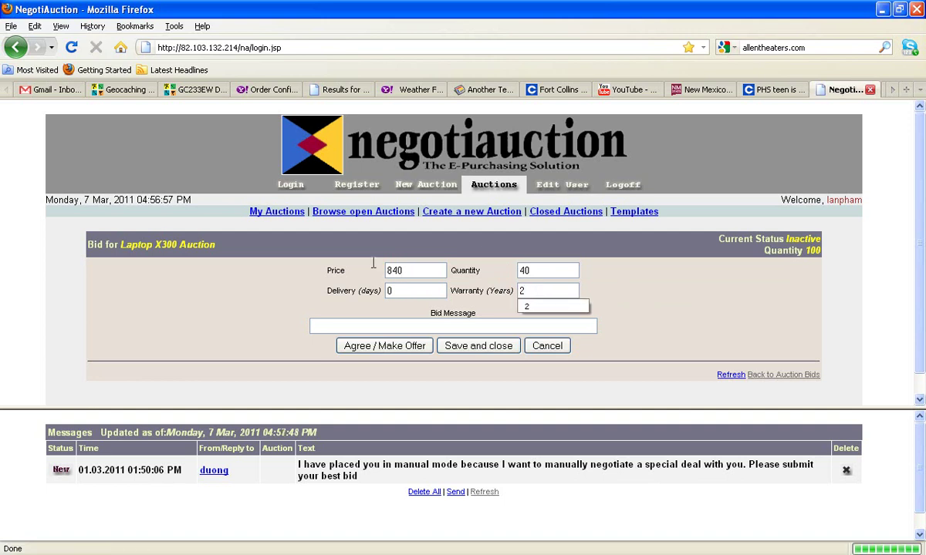
pyautogui.click(412, 291)
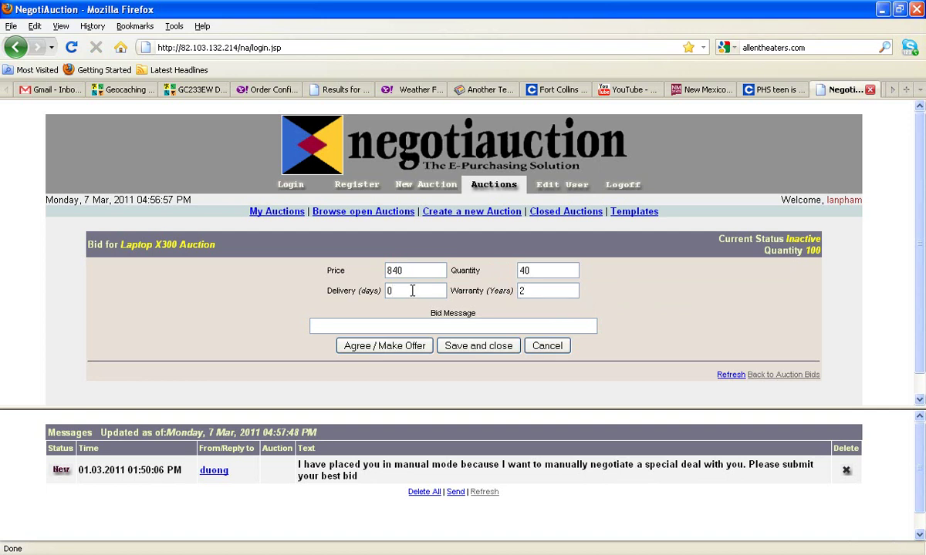
pyautogui.press('BackSpace')
pyautogui.write('10')
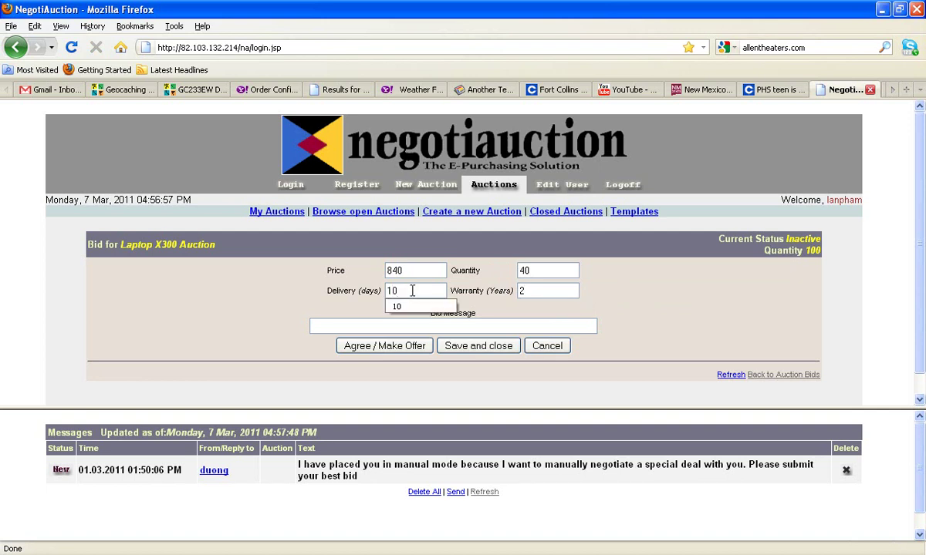
# Add the suggested great-price, good-quality bid message starting 'This g'.
pyautogui.click(620, 255)
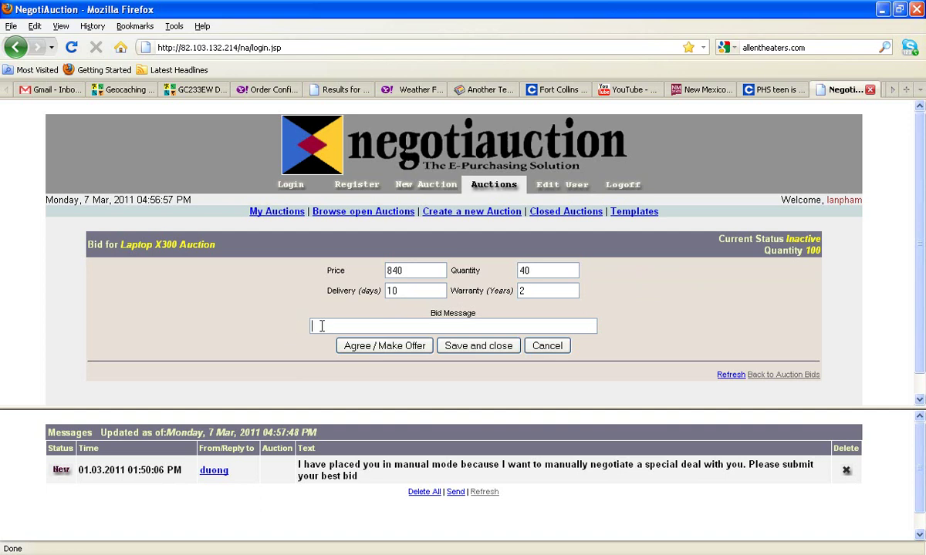
pyautogui.write('This g')
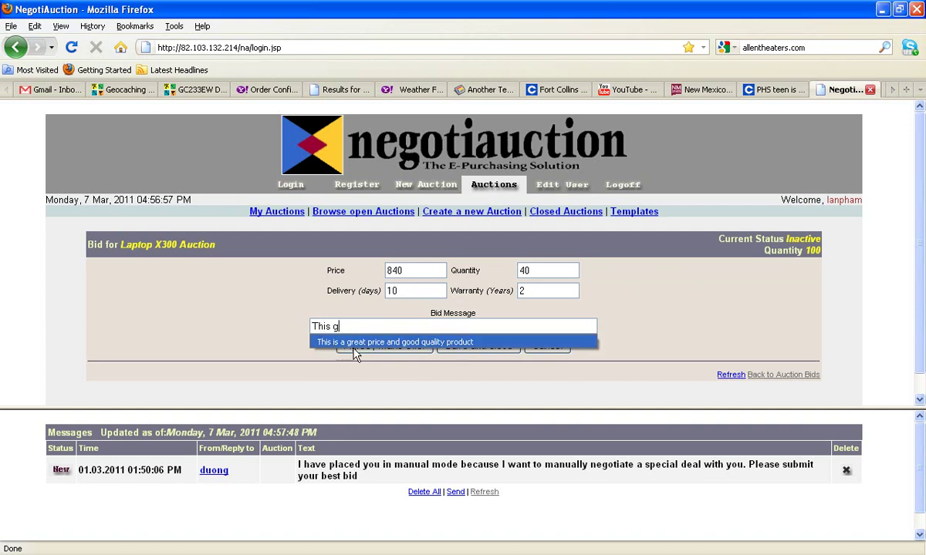
pyautogui.click(347, 344)
pyautogui.click(349, 347)
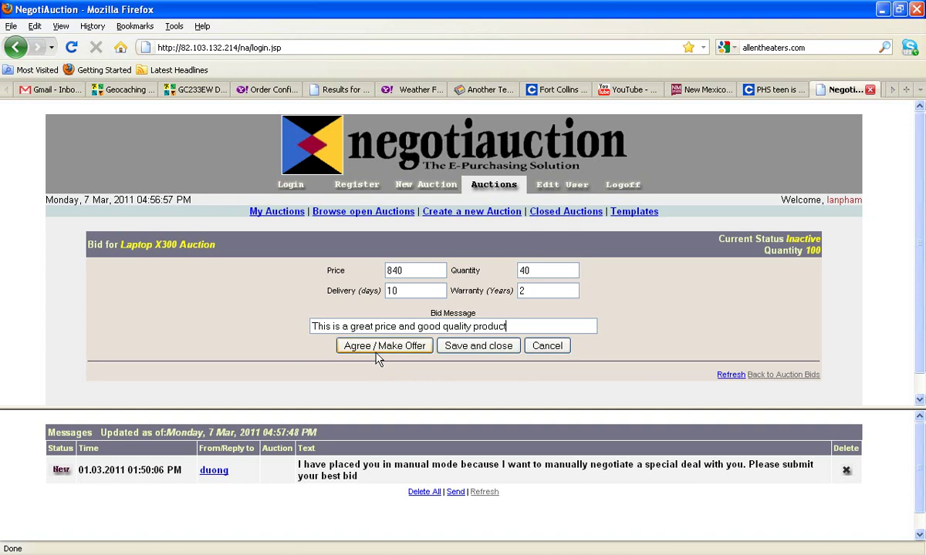
# Submit the 840 bid for 40 units and return to the auction's bid list.
pyautogui.click(383, 349)
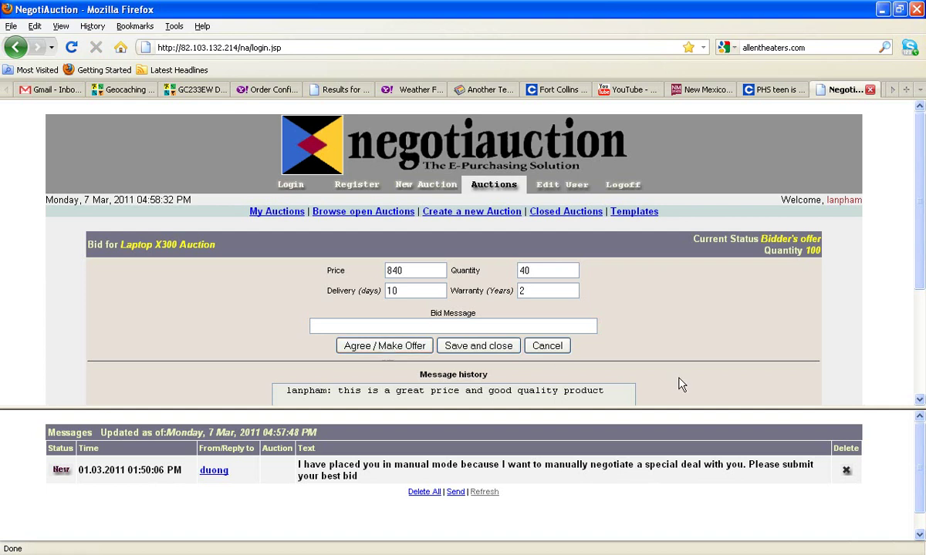
pyautogui.scroll(-2, 690, 349)
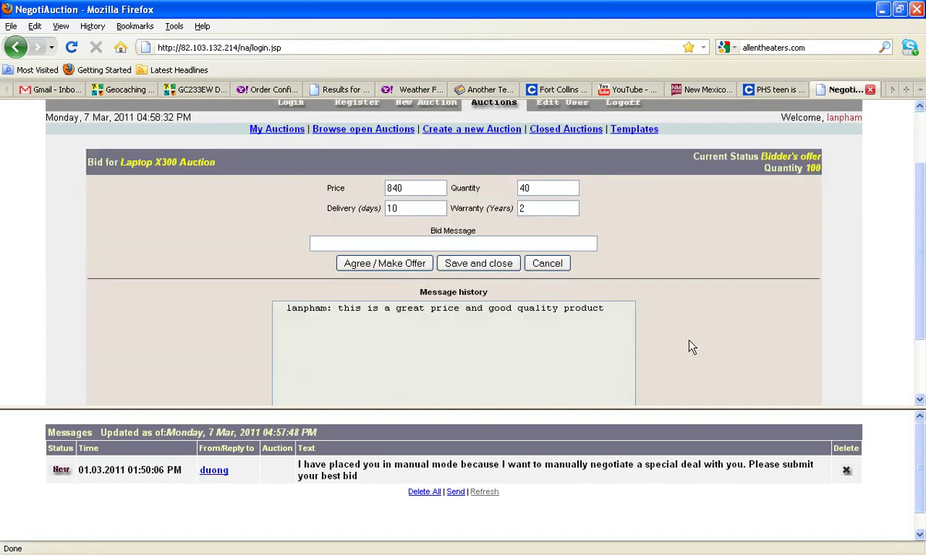
pyautogui.scroll(-2, 692, 346)
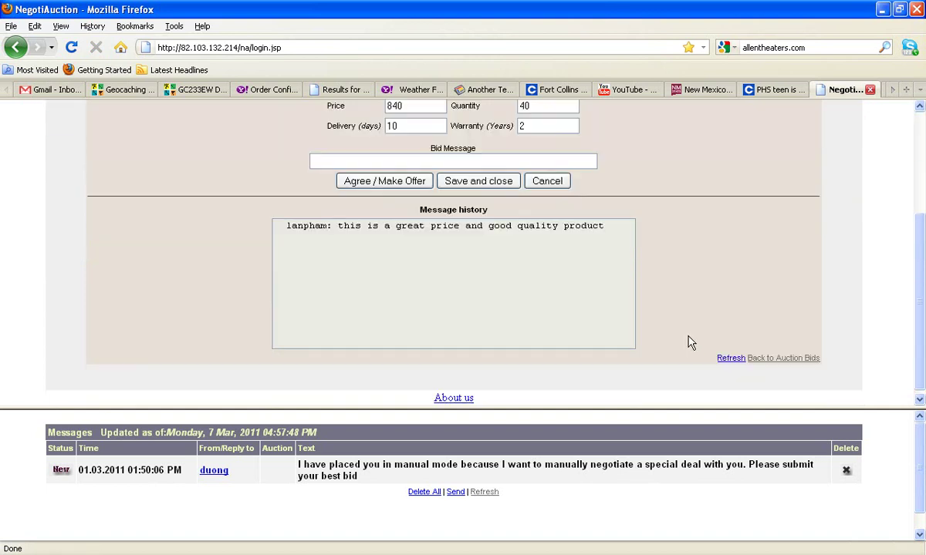
pyautogui.click(770, 360)
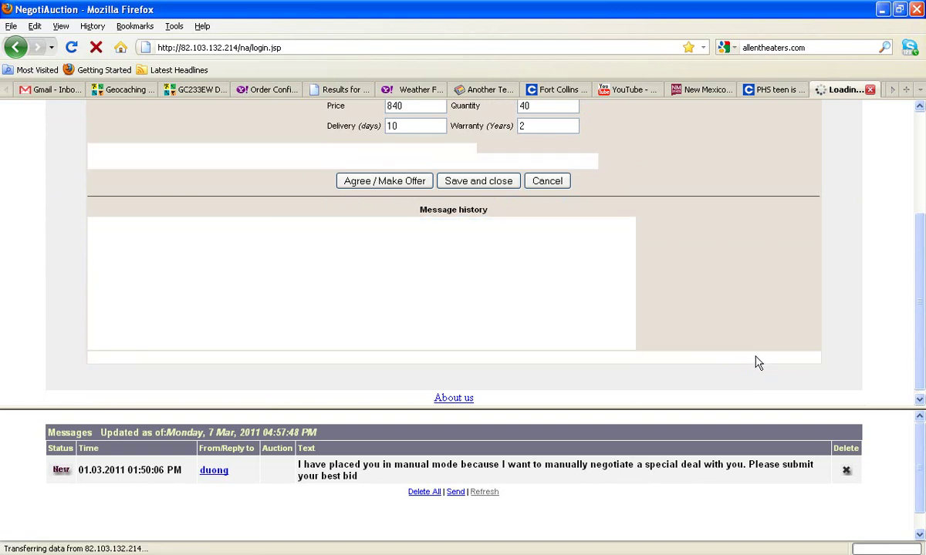
pyautogui.scroll(-1, 617, 344)
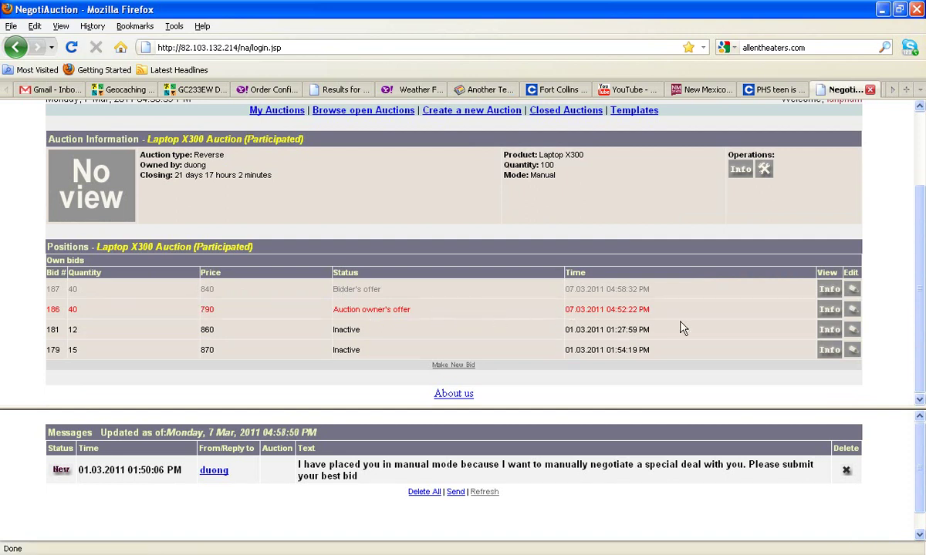
# Open the owner's bid 186 at 790 and read its message history.
pyautogui.click(853, 309)
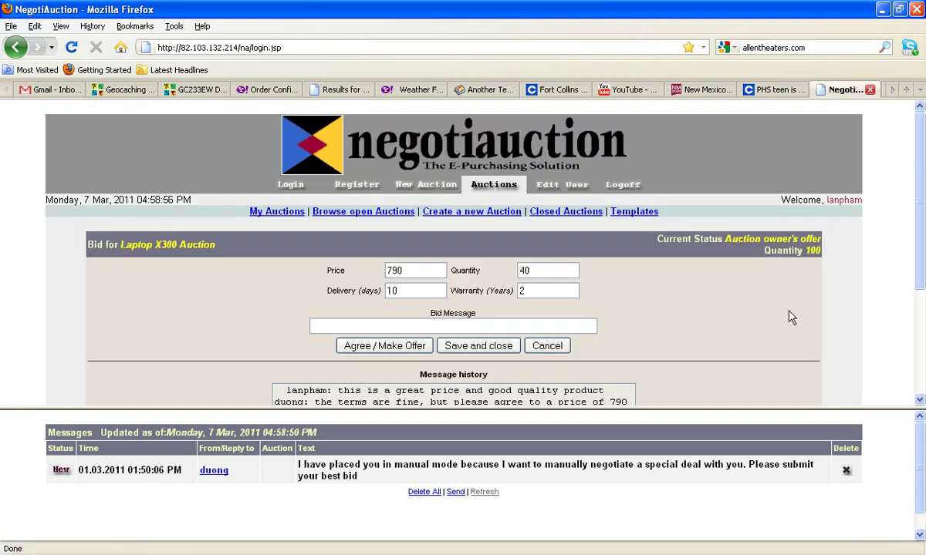
pyautogui.scroll(-2, 741, 331)
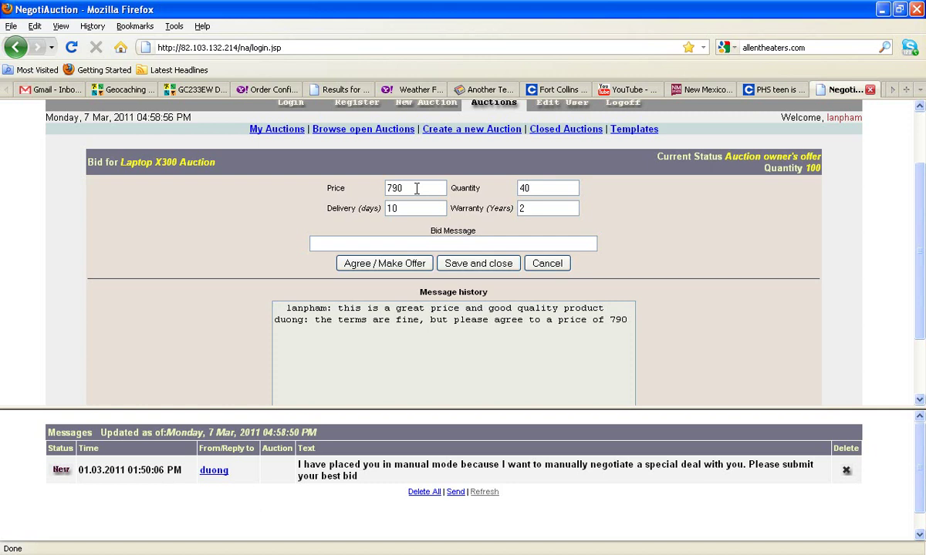
# Agree to the owner's 790 price for 40 units and return to the Positions table.
pyautogui.click(361, 265)
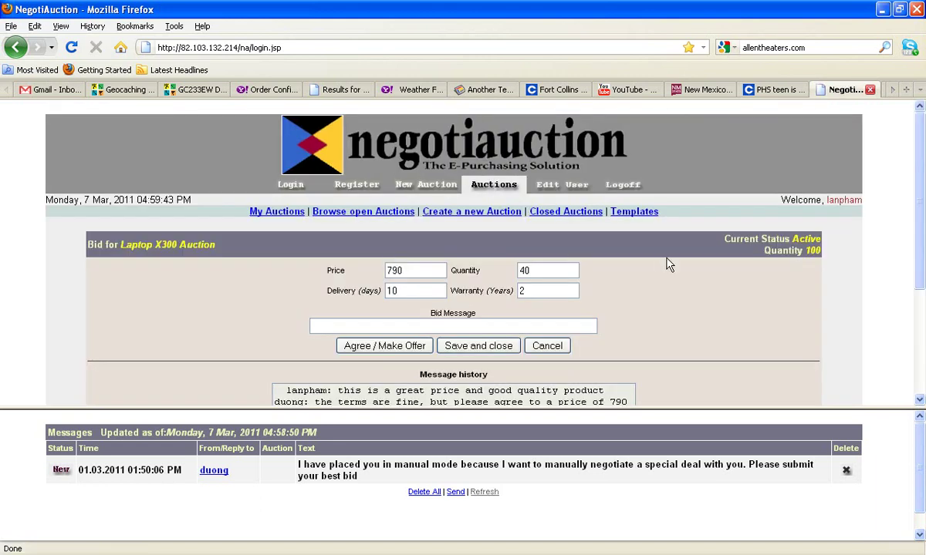
pyautogui.scroll(-5, 666, 264)
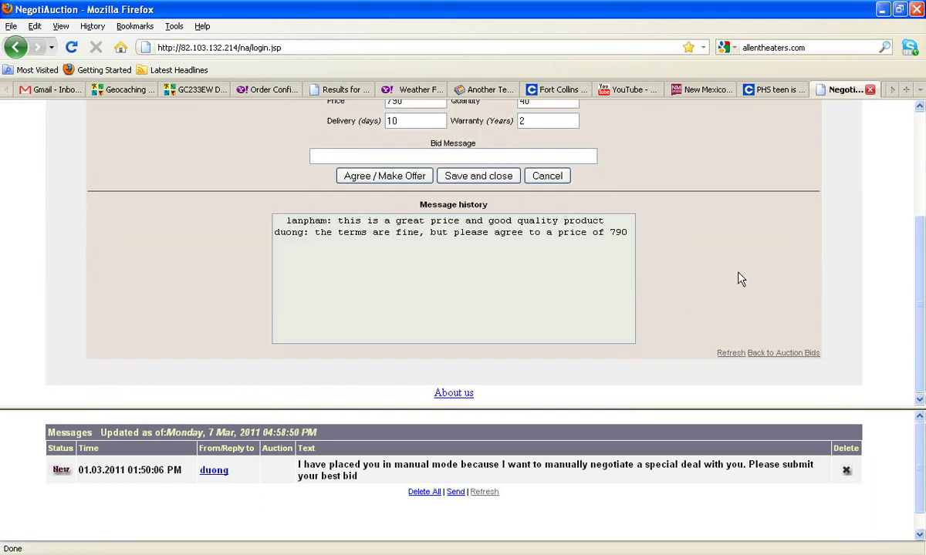
pyautogui.click(776, 355)
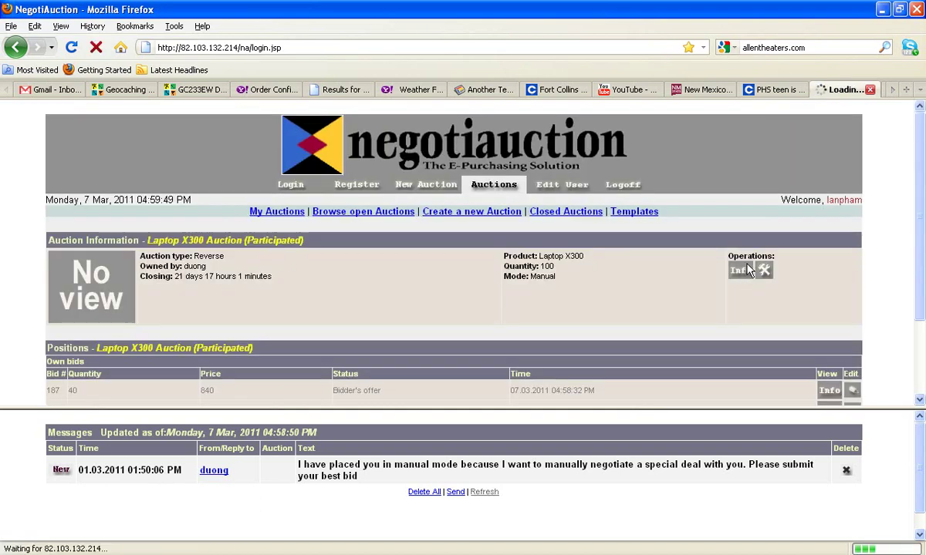
pyautogui.scroll(-3, 744, 266)
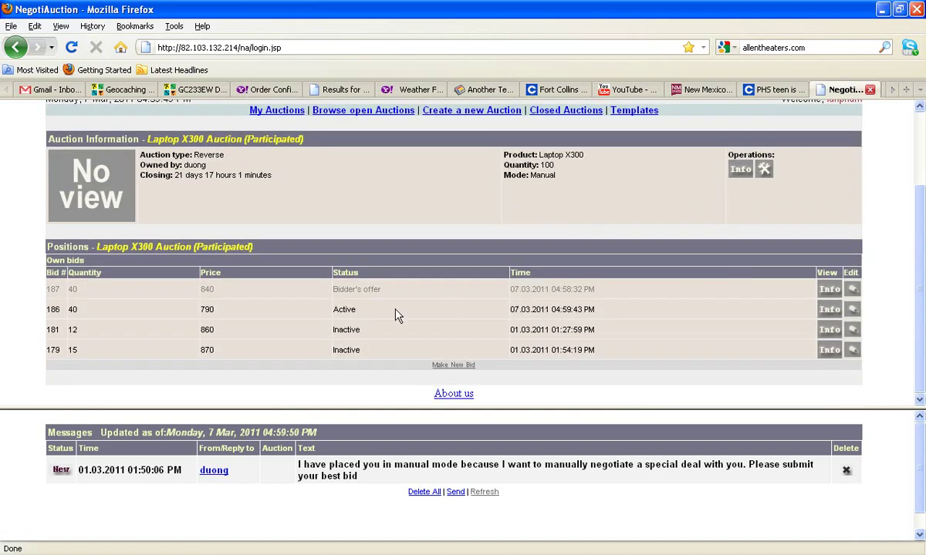